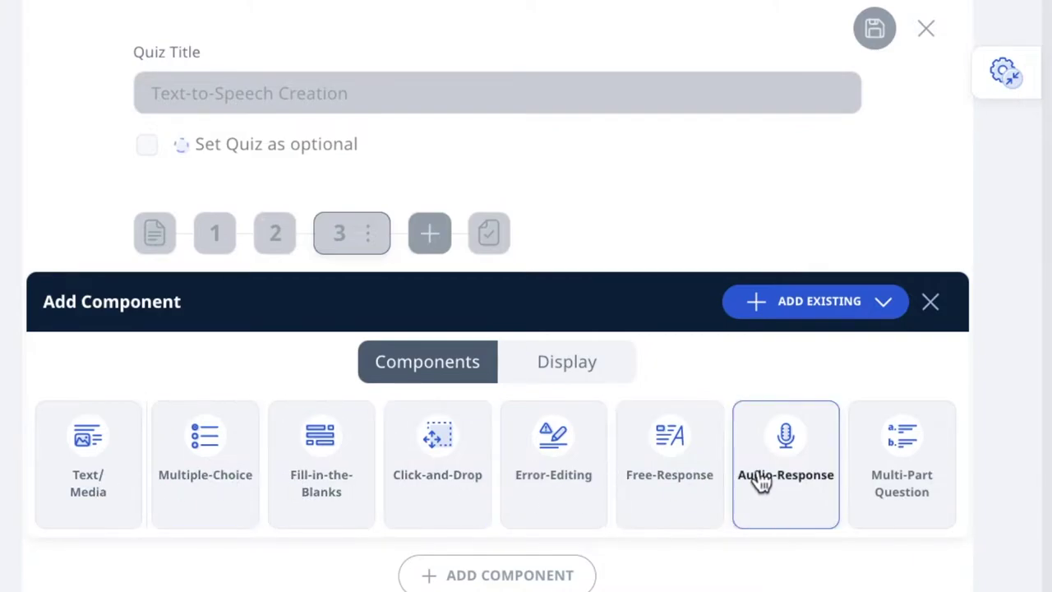
# - Add an Audio-Response component as Q3 and enable Chinese Language Speech Evaluation to provide marks
pyautogui.click(801, 466)
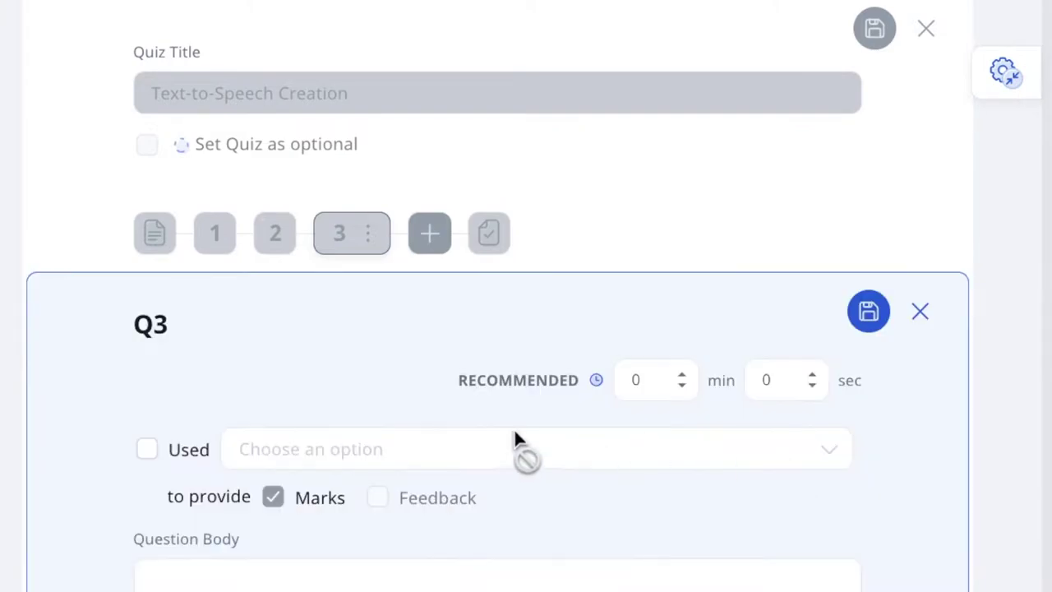
pyautogui.click(156, 458)
pyautogui.click(356, 469)
pyautogui.click(362, 546)
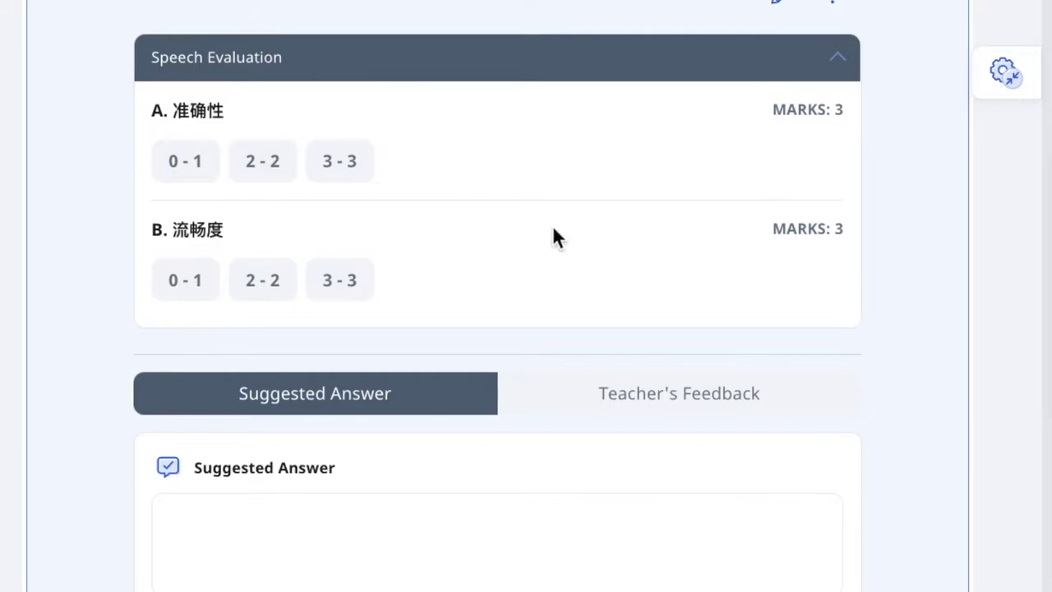
# - Open the Speech Evaluation rubric for editing and examine its bands, mark ranges and band options without changing them
pyautogui.scroll(2, 552, 230)
pyautogui.click(783, 116)
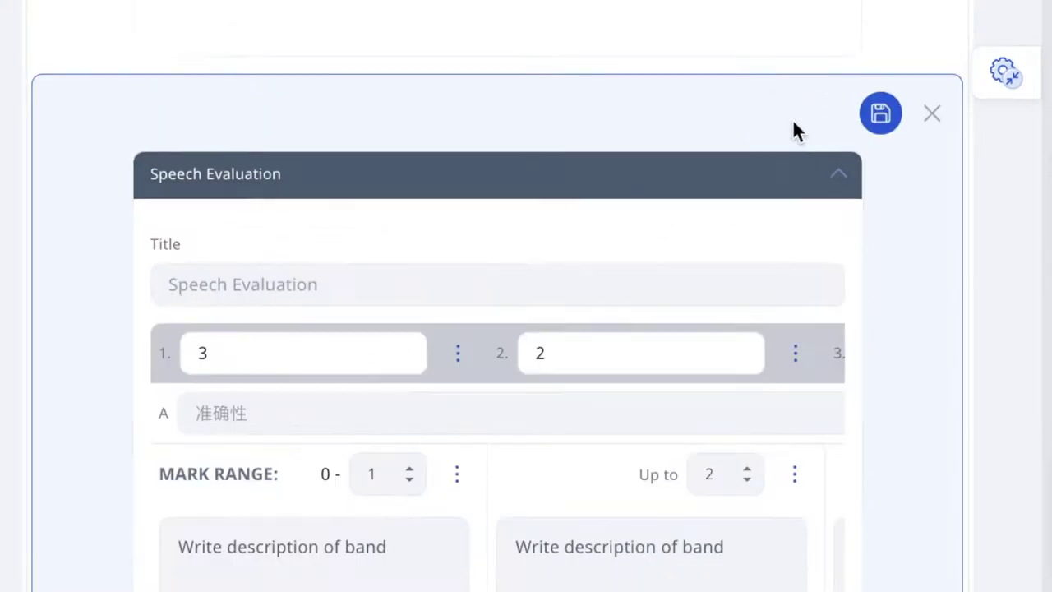
pyautogui.hscroll(5, 718, 399)
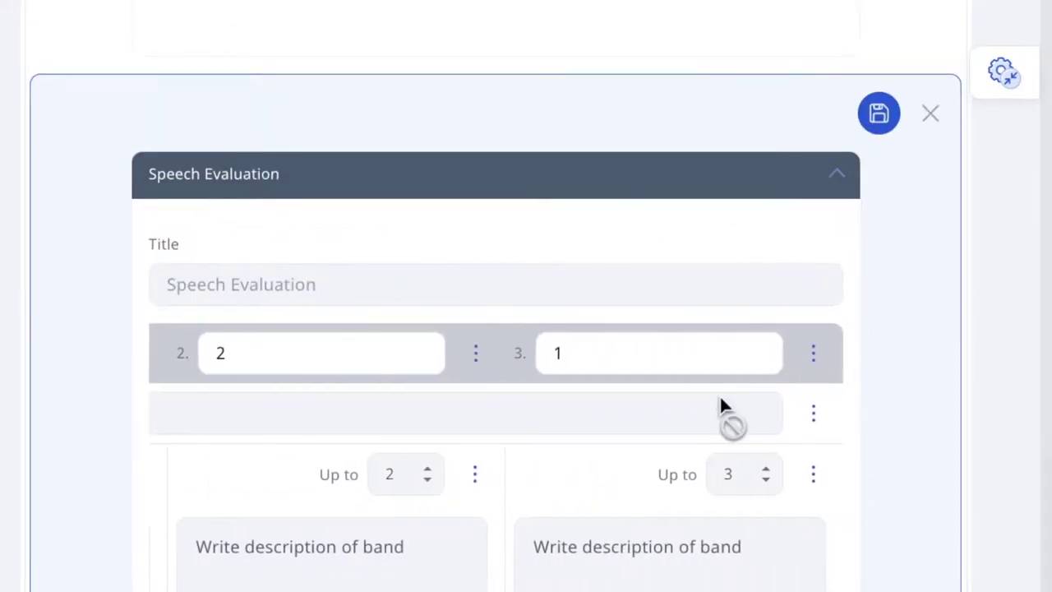
pyautogui.click(814, 377)
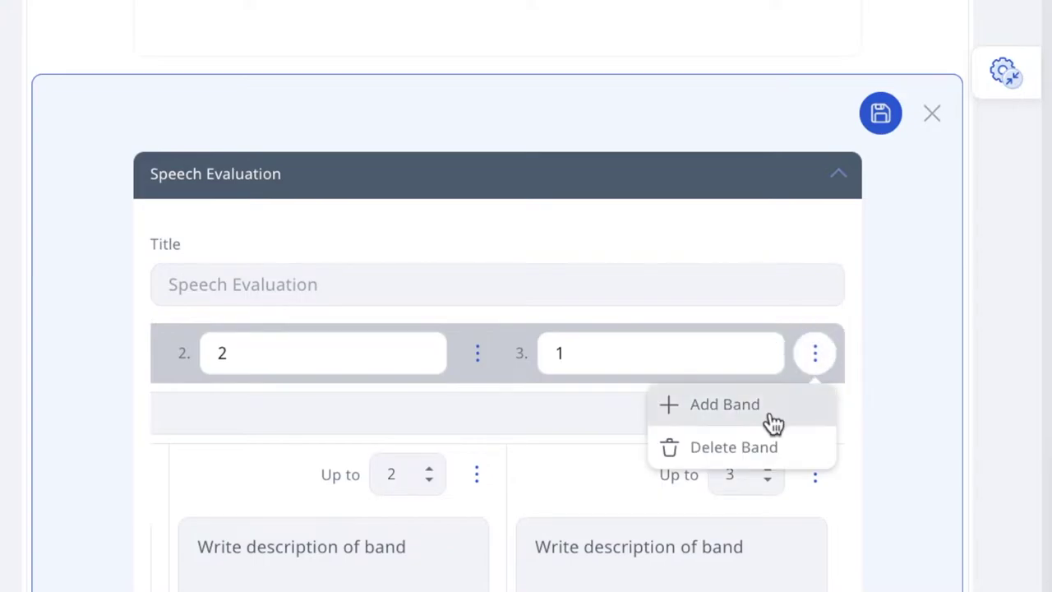
pyautogui.click(790, 238)
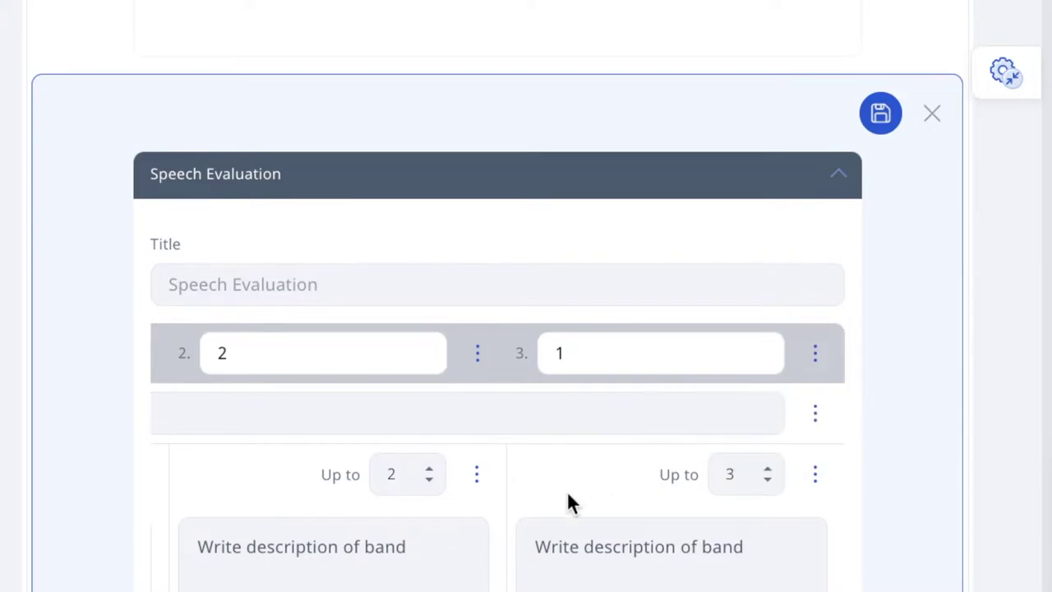
pyautogui.scroll(-6, 571, 503)
pyautogui.scroll(2, 571, 503)
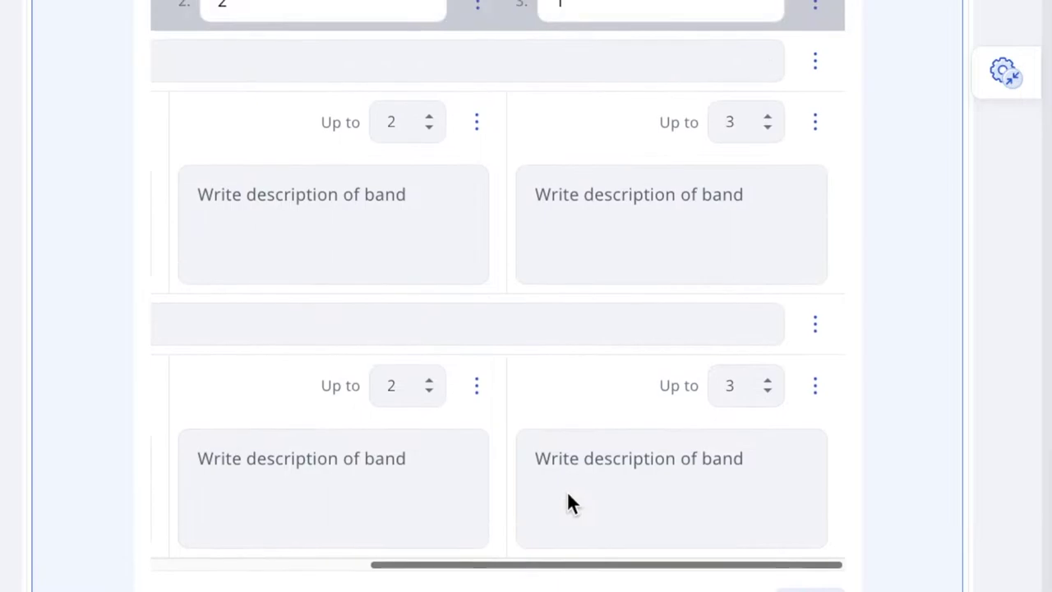
pyautogui.scroll(7, 567, 501)
pyautogui.click(878, 315)
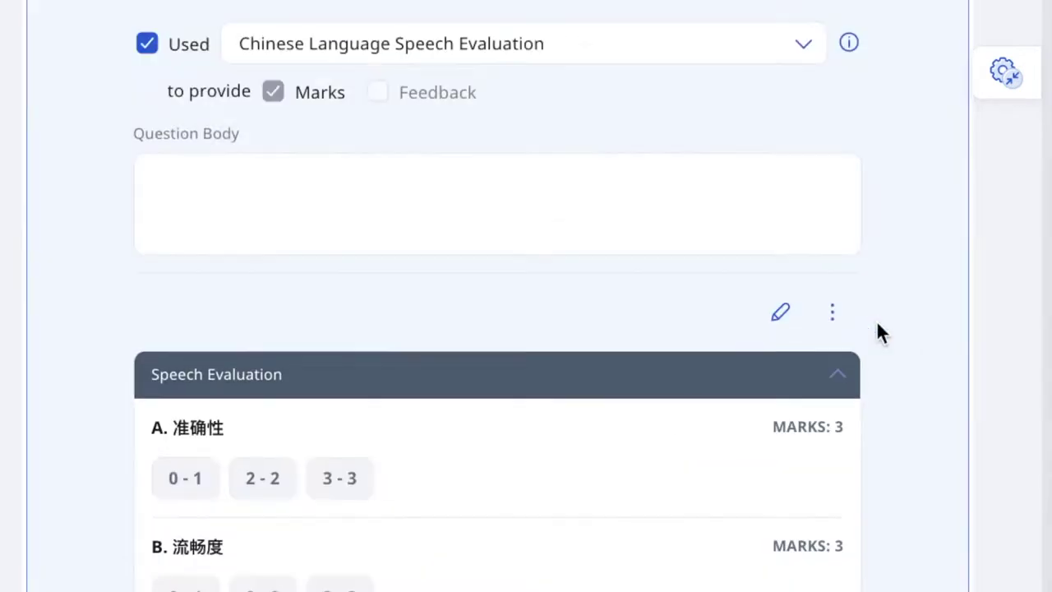
# - Insert the speech evaluation text "你们今天有去学校吗?" into the question body of Q3
pyautogui.scroll(3, 518, 439)
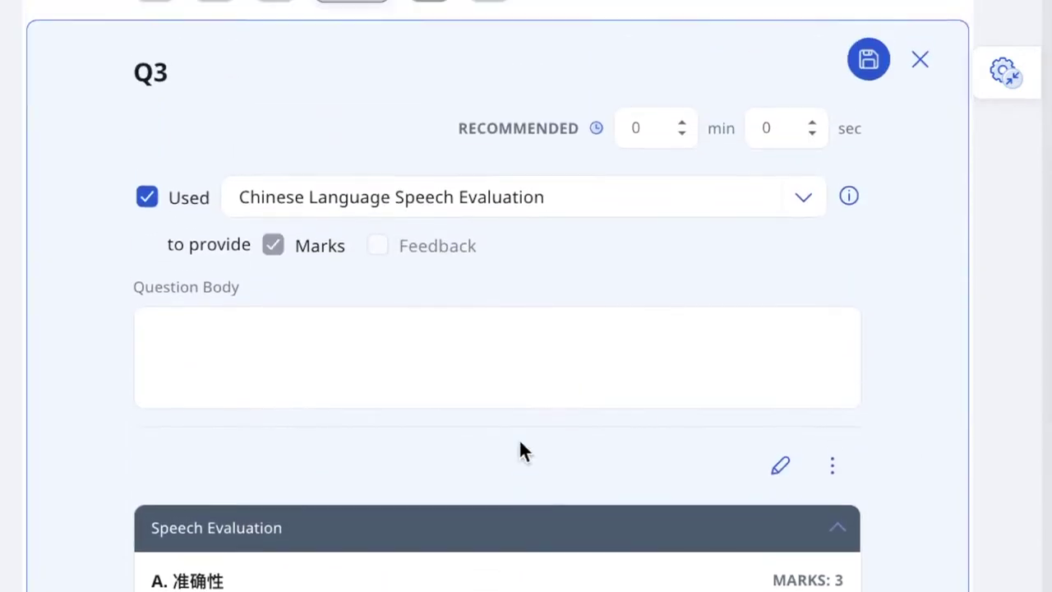
pyautogui.click(264, 402)
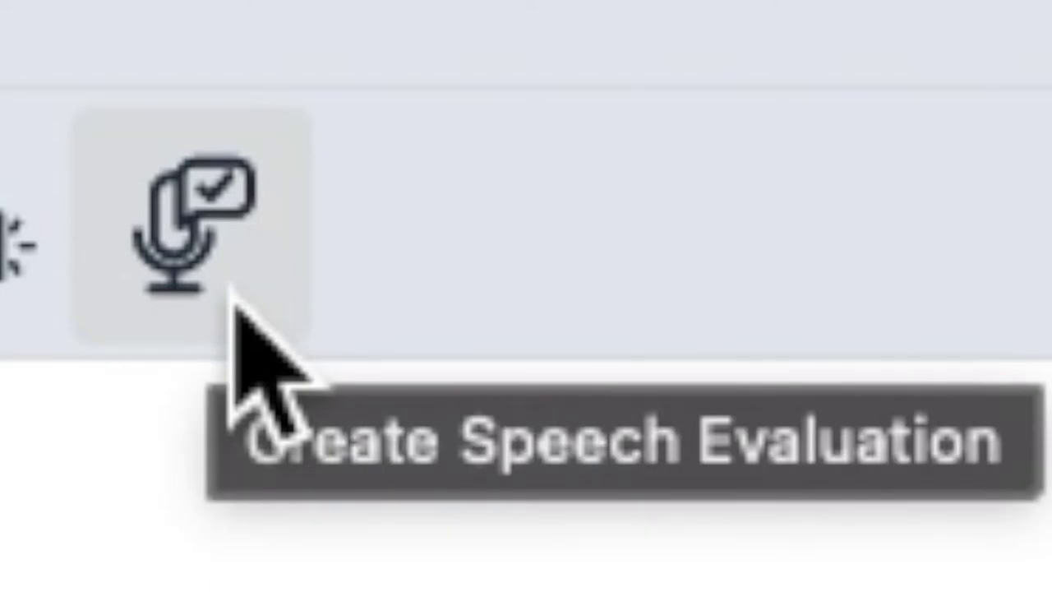
pyautogui.click(233, 291)
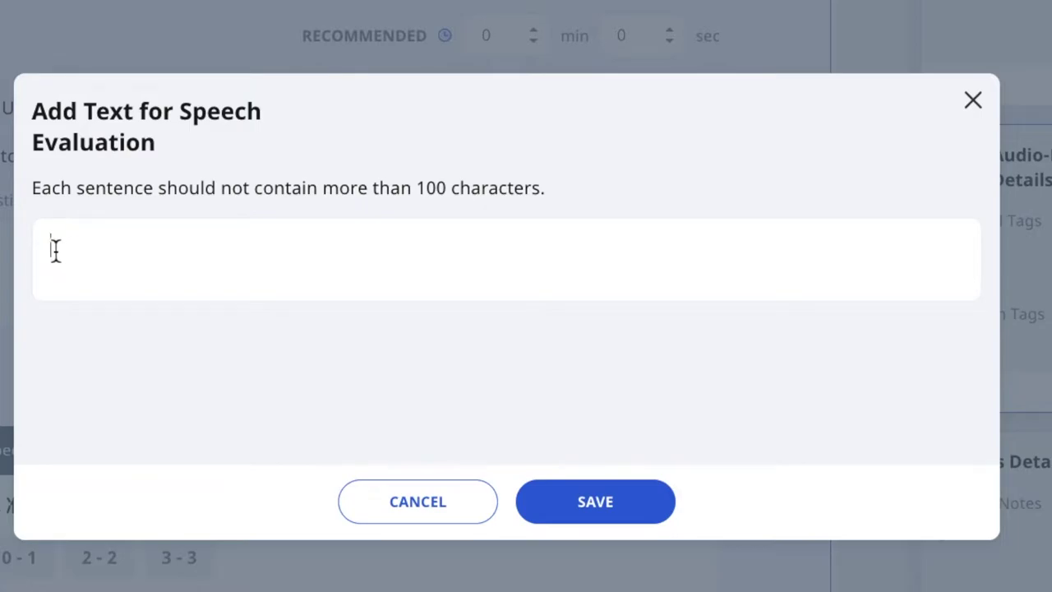
pyautogui.press('fn')
pyautogui.press('fn')
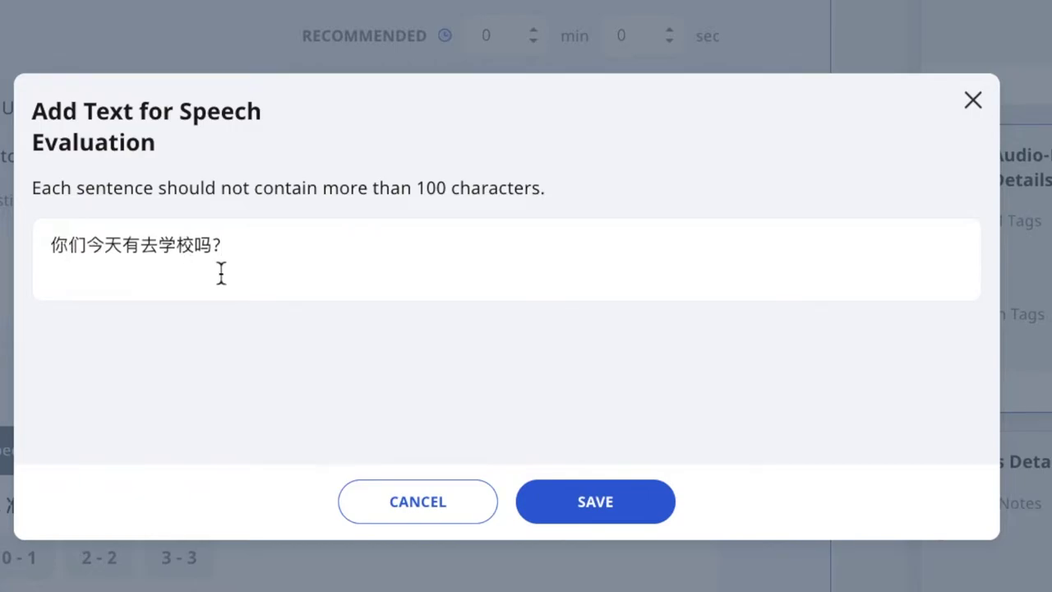
pyautogui.moveTo(224, 247); pyautogui.dragTo(51, 249)
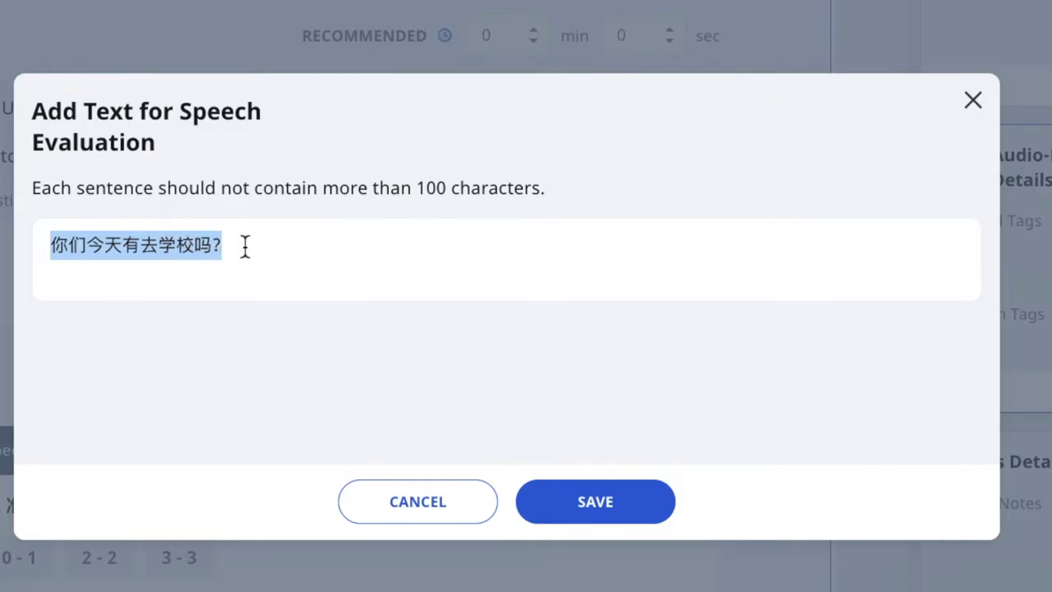
pyautogui.click(598, 507)
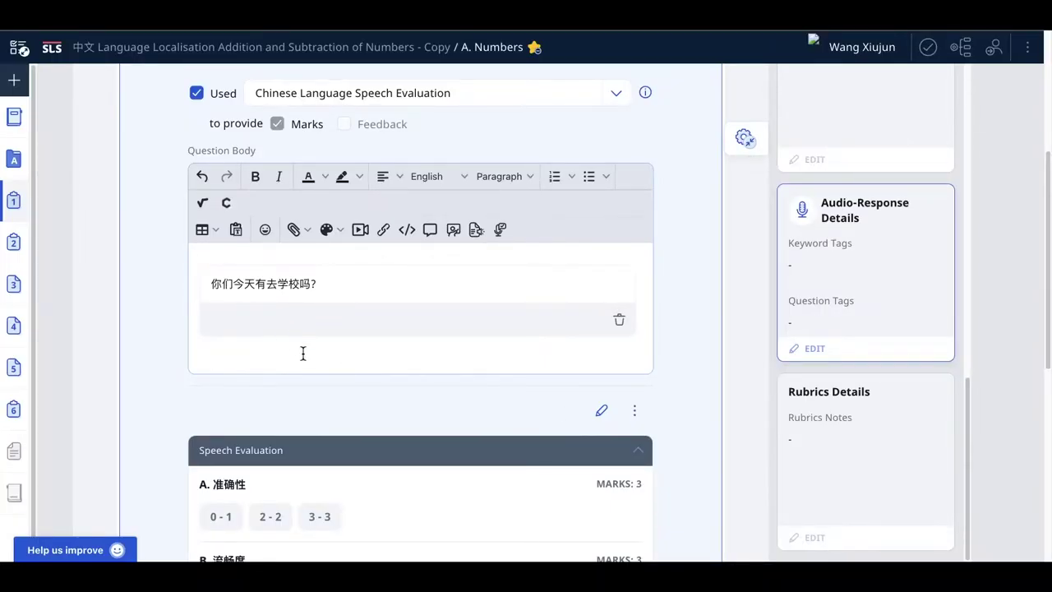
# - Check the inserted text and rubric of Q3, and save the audio-response question
pyautogui.scroll(-5, 263, 374)
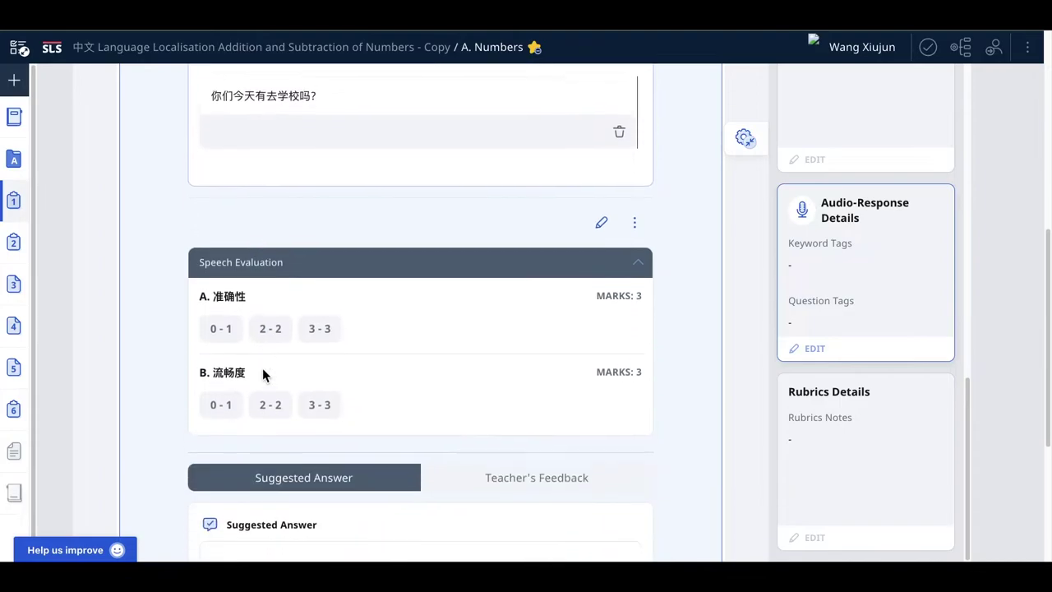
pyautogui.scroll(4, 263, 371)
pyautogui.scroll(4, 267, 377)
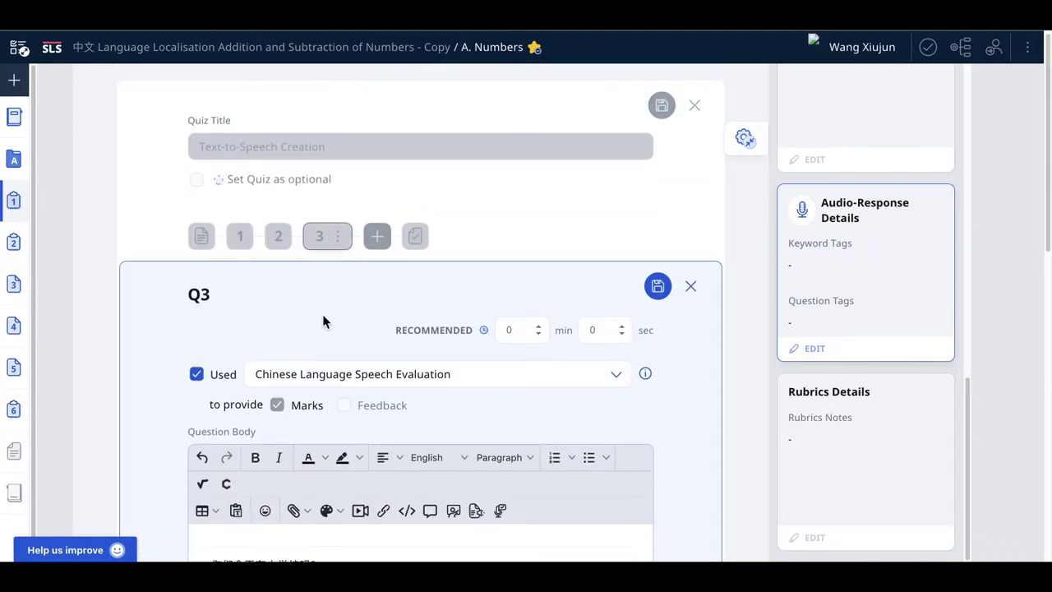
pyautogui.click(657, 285)
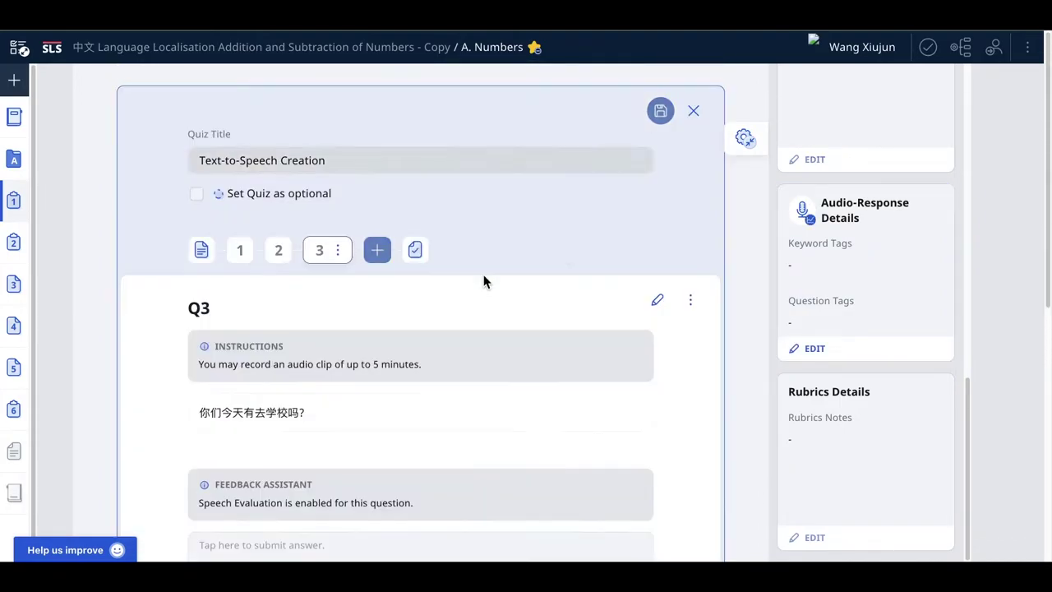
# - Move the new question from third to first place in the Text-to-Speech Creation quiz and save the quiz
pyautogui.click(338, 250)
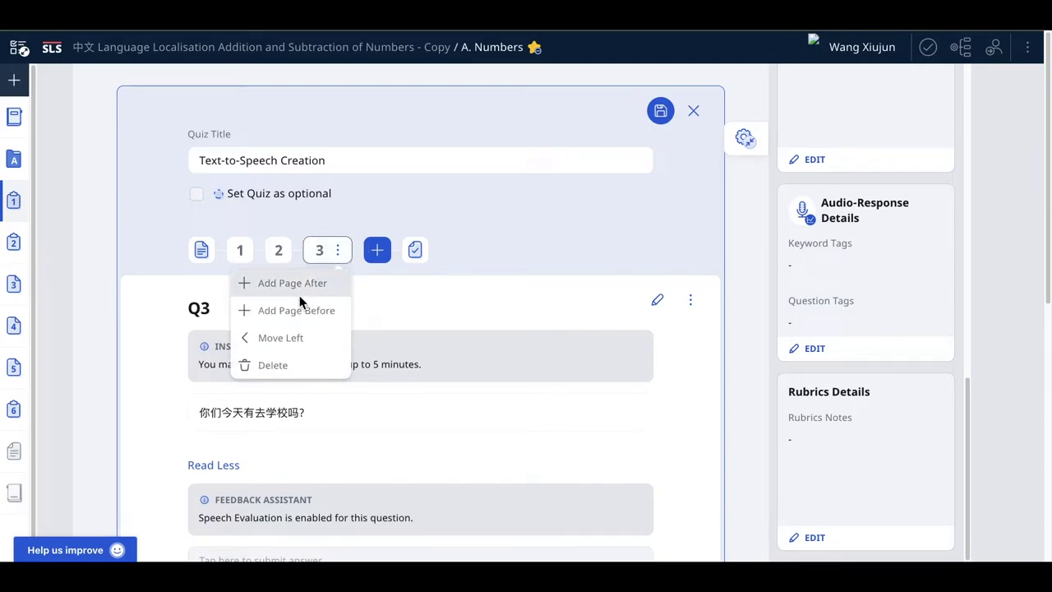
pyautogui.click(290, 337)
pyautogui.click(299, 250)
pyautogui.click(258, 340)
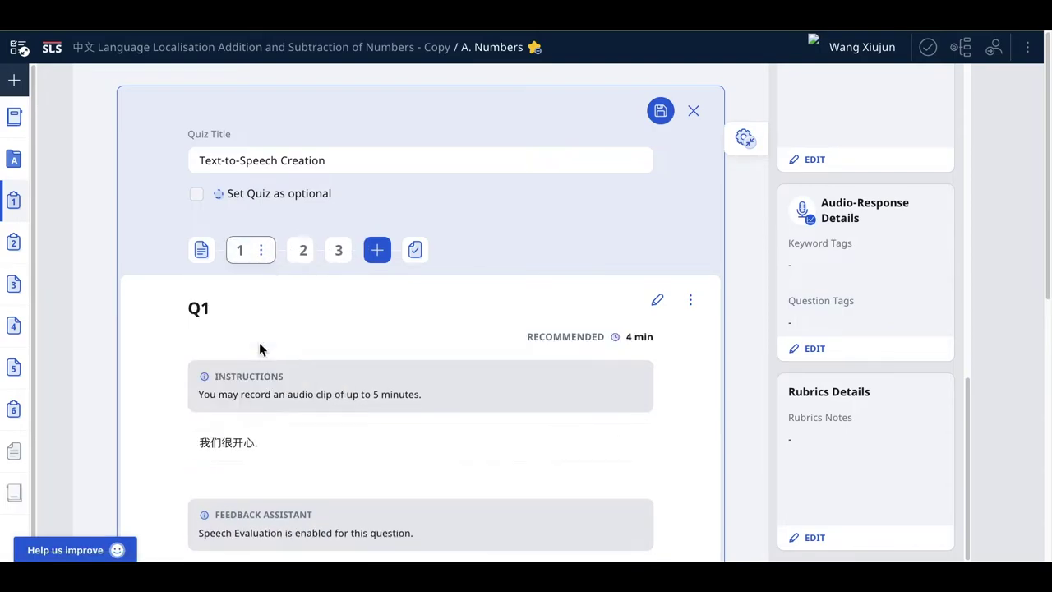
pyautogui.click(661, 115)
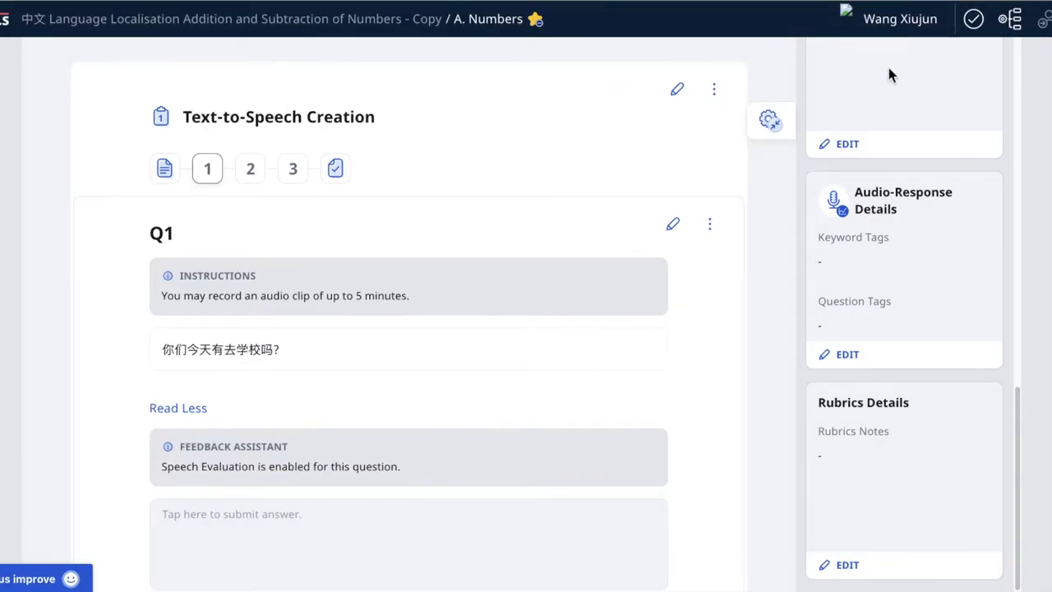
# - Leave course editing, preview the course as a student, and open the quiz's first question
pyautogui.click(973, 20)
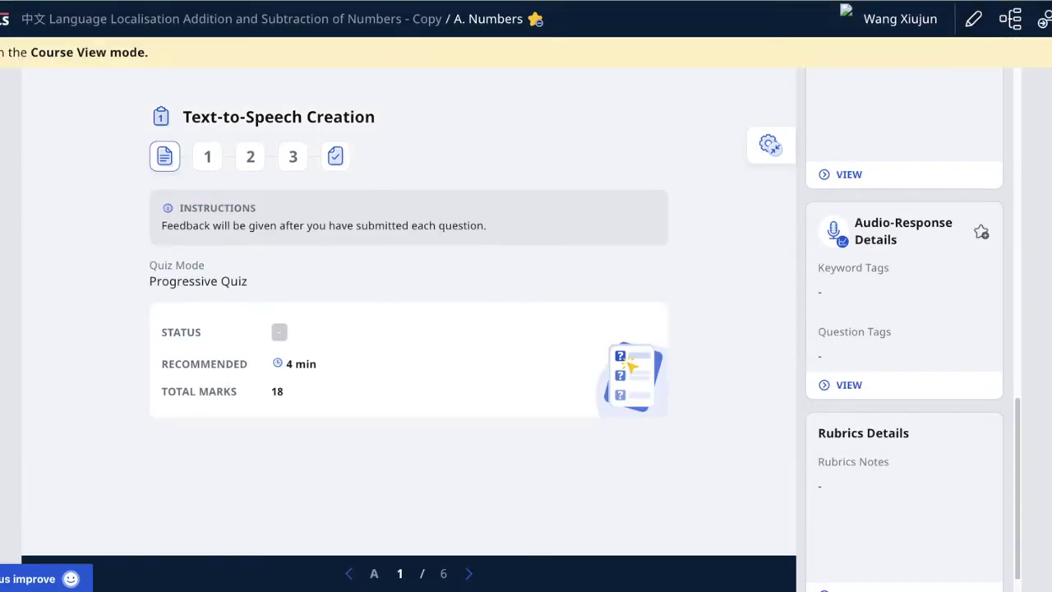
pyautogui.click(1042, 20)
pyautogui.click(892, 111)
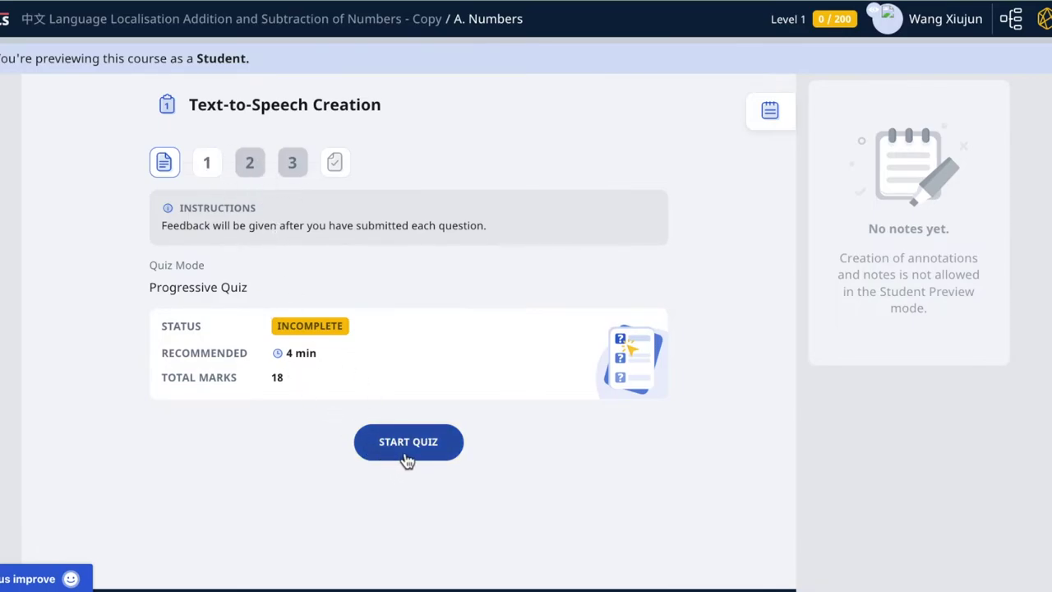
pyautogui.click(210, 163)
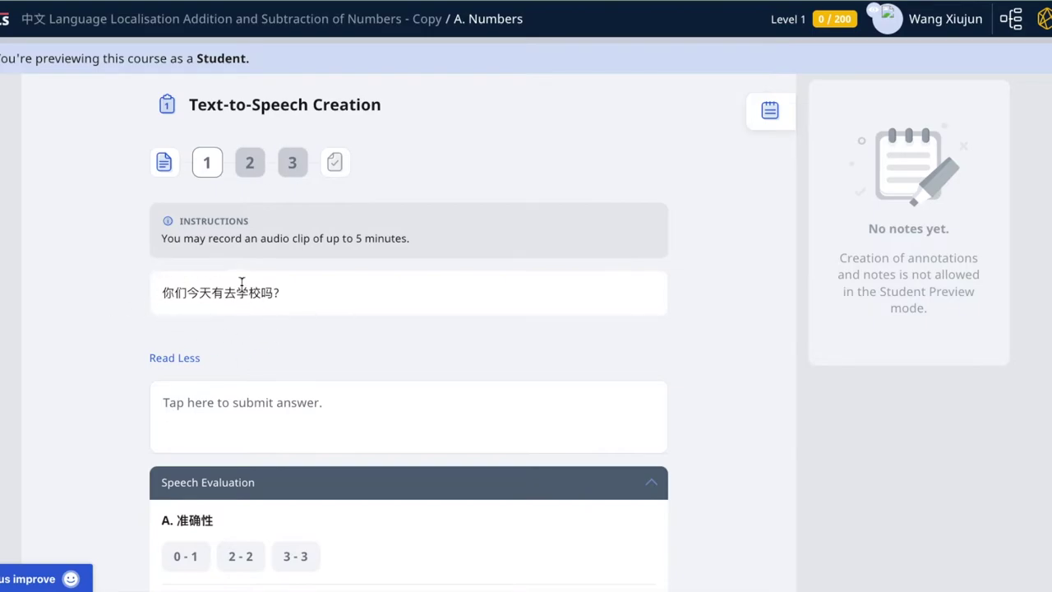
# - Record an audio answer of about 4 seconds in the first question's answer box
pyautogui.click(199, 410)
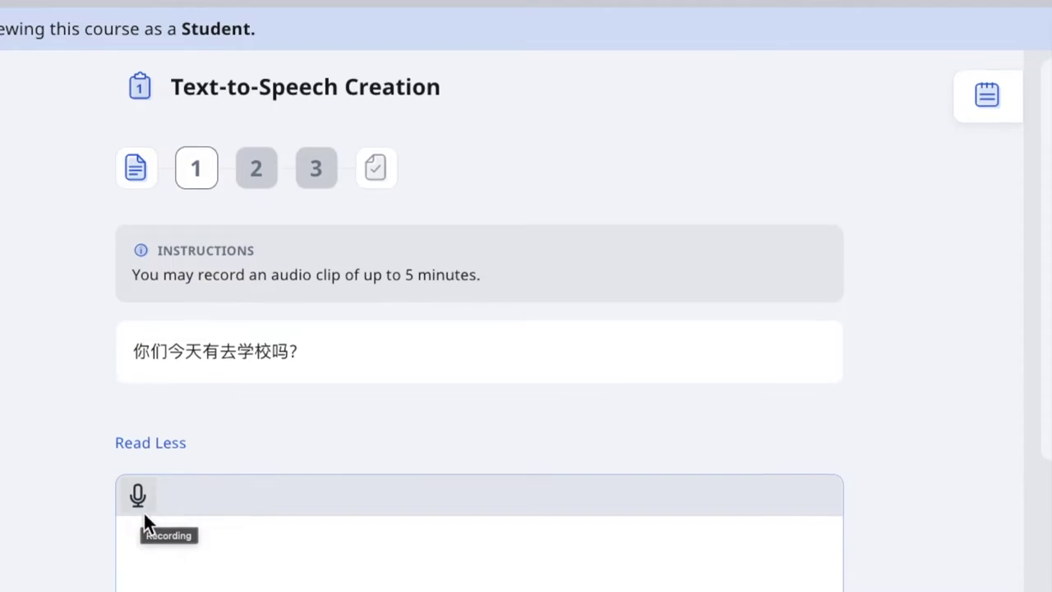
pyautogui.click(143, 516)
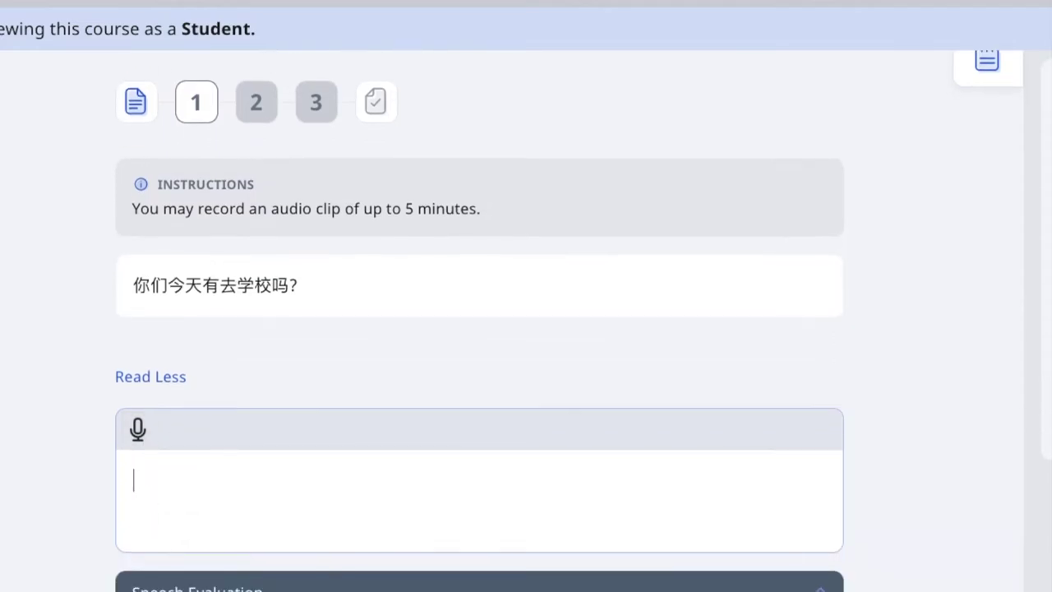
pyautogui.scroll(-1, 295, 585)
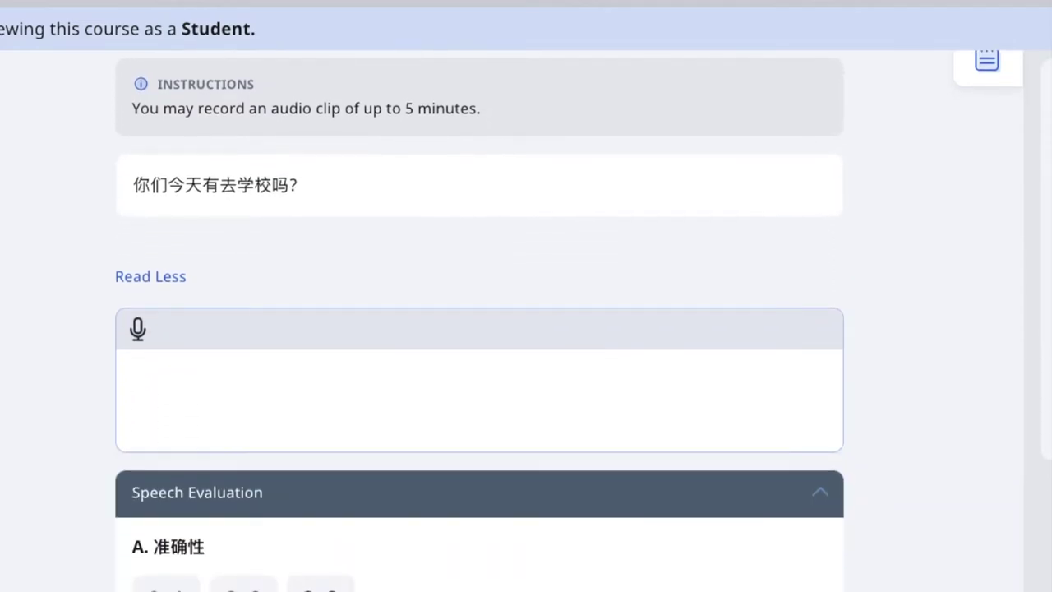
pyautogui.scroll(1, 190, 515)
pyautogui.click(138, 395)
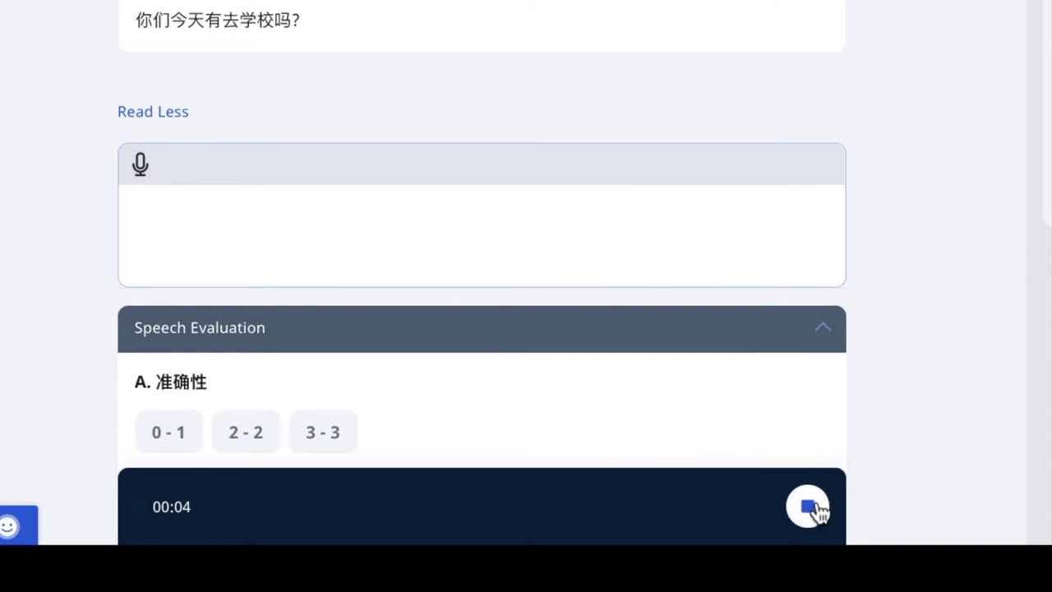
pyautogui.click(808, 507)
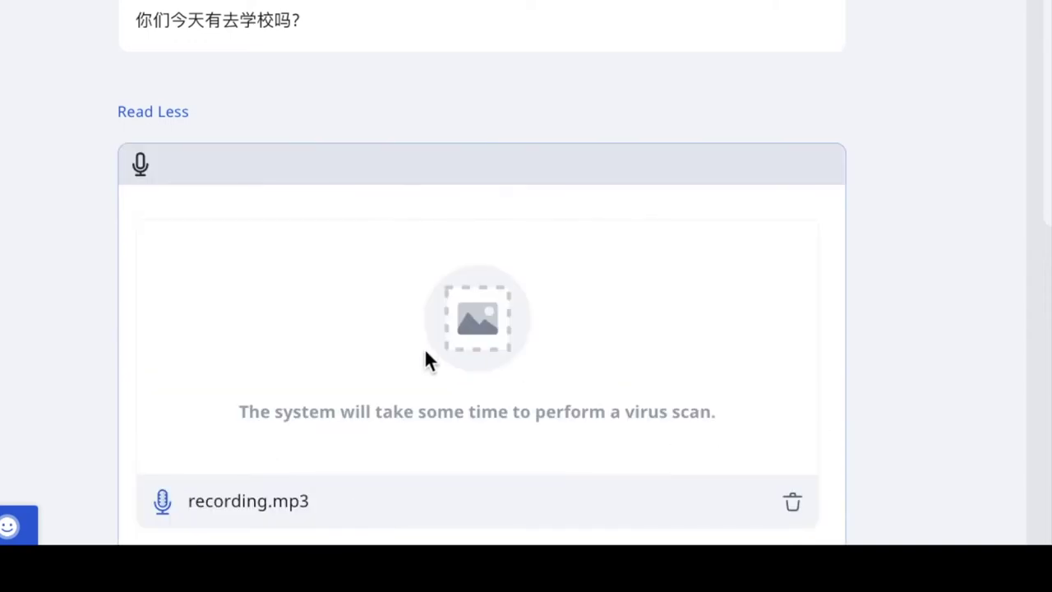
# - Look over the question's rubric and play back part of the recorded answer recording.mp3
pyautogui.scroll(-3, 420, 403)
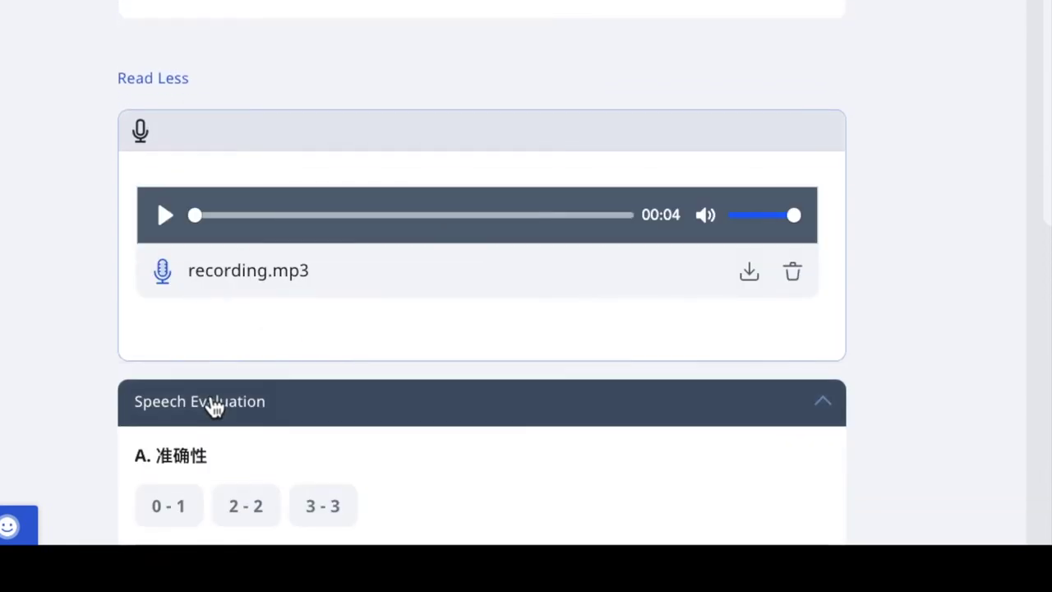
pyautogui.scroll(-5, 63, 414)
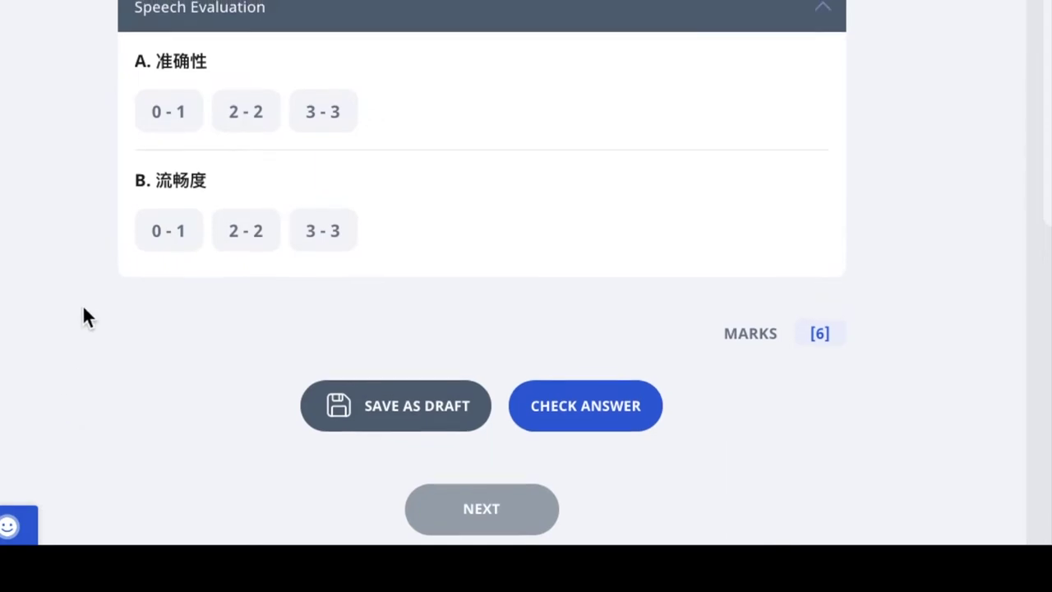
pyautogui.scroll(3, 82, 308)
pyautogui.click(167, 66)
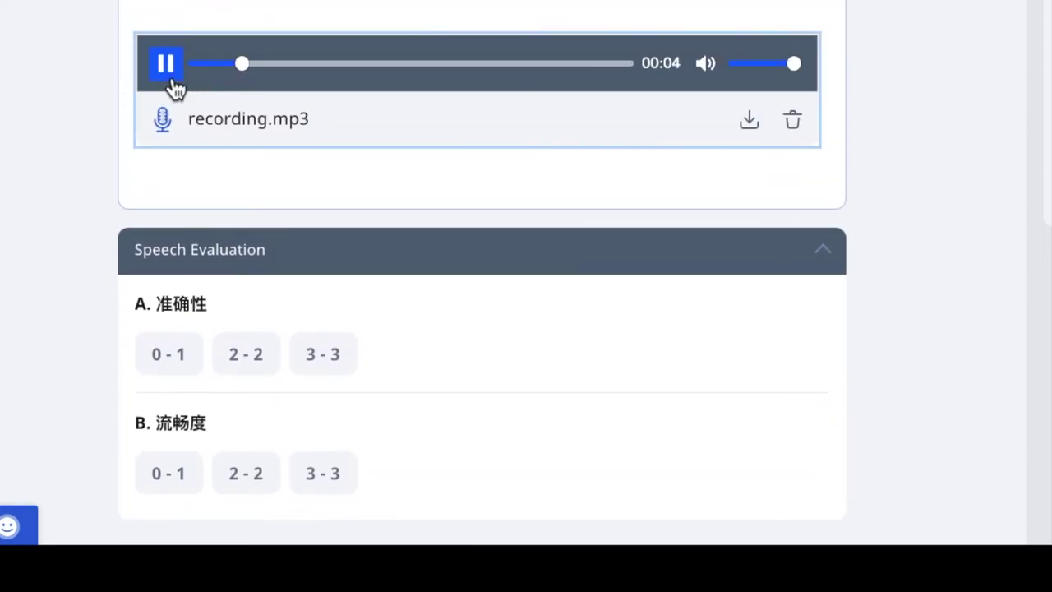
pyautogui.click(168, 72)
# - Save the recorded answer as a draft and submit it for checking to view its speech evaluation marks
pyautogui.scroll(-3, 95, 243)
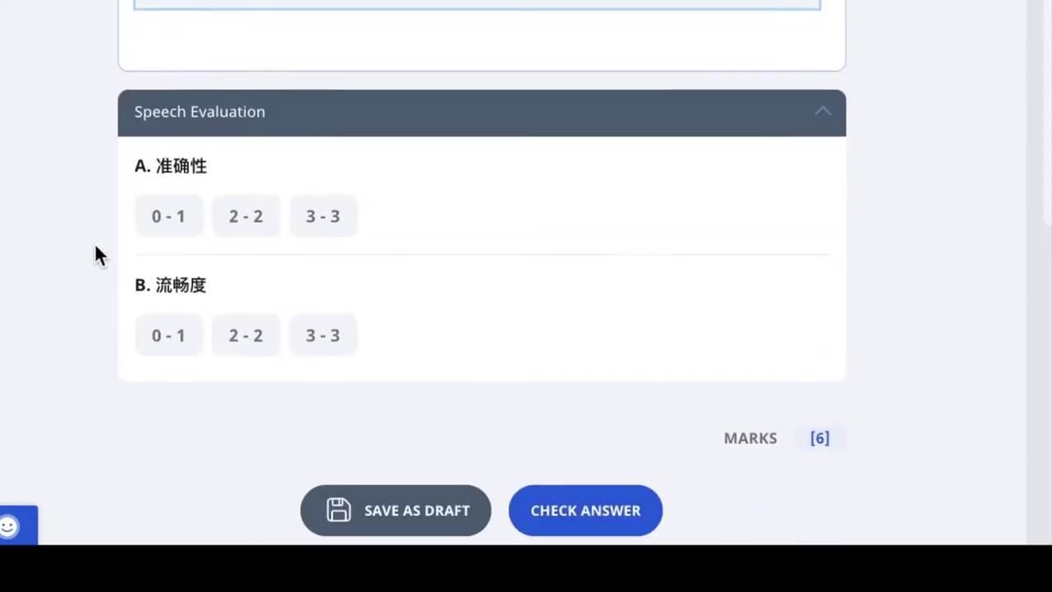
pyautogui.click(375, 391)
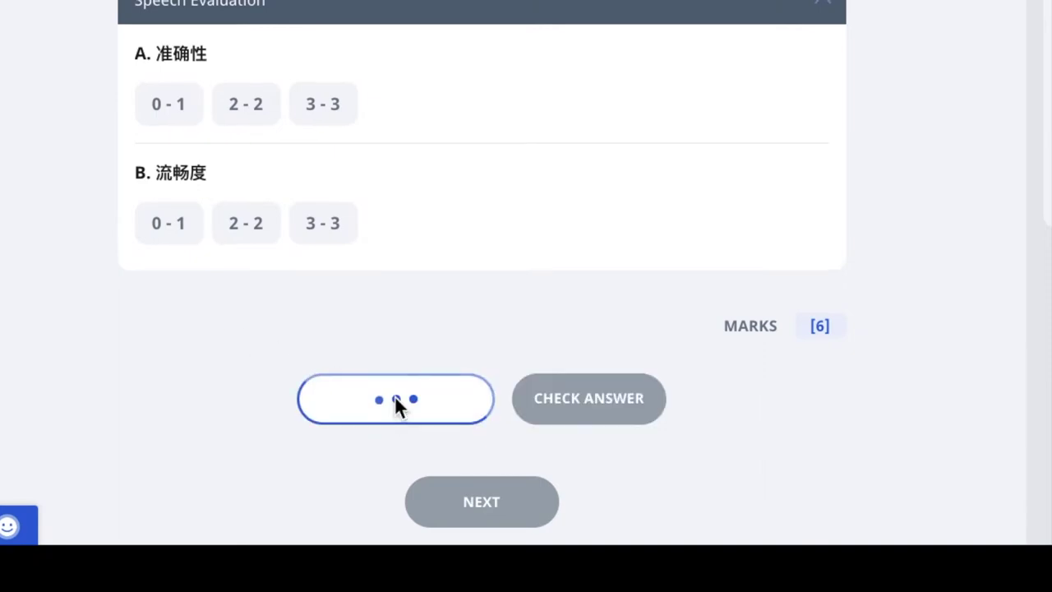
pyautogui.click(593, 413)
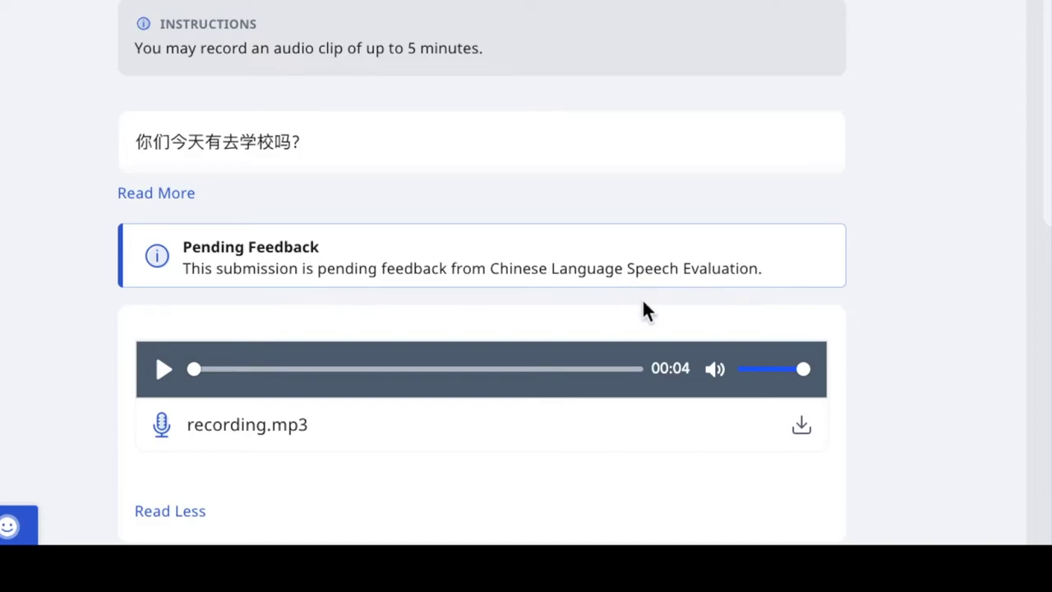
pyautogui.scroll(-1, 642, 298)
pyautogui.scroll(-7, 641, 299)
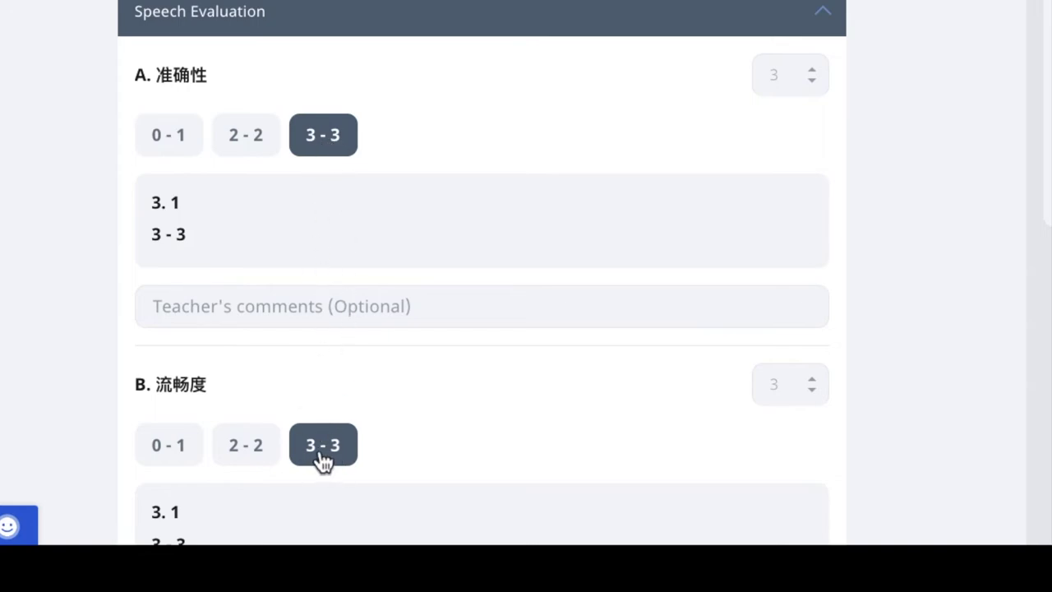
# - Review the first question's submitted recording and speech evaluation, and continue to the quiz's second question
pyautogui.scroll(2, 482, 312)
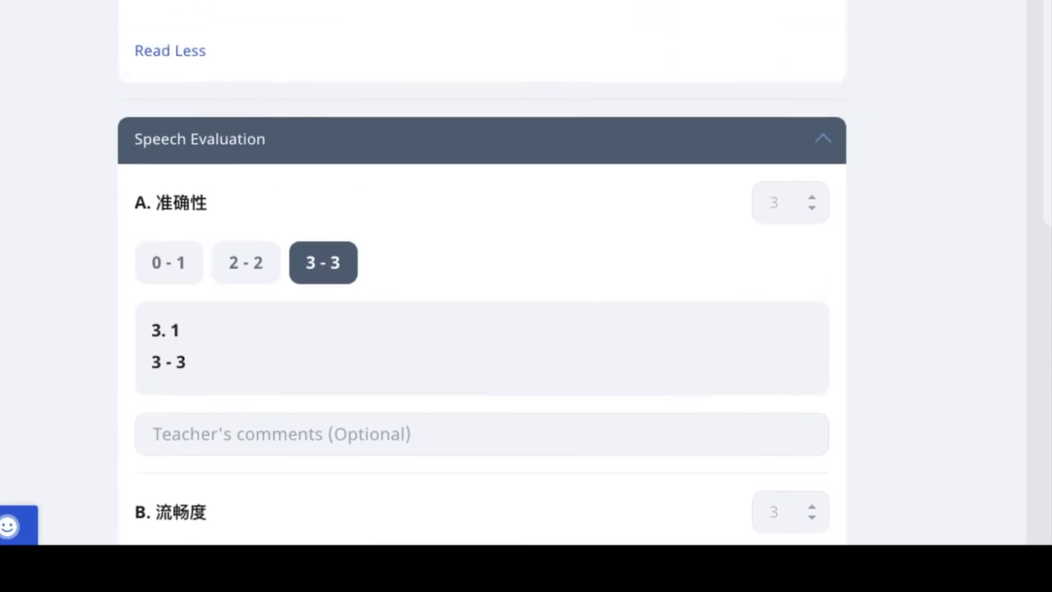
pyautogui.scroll(5, 481, 271)
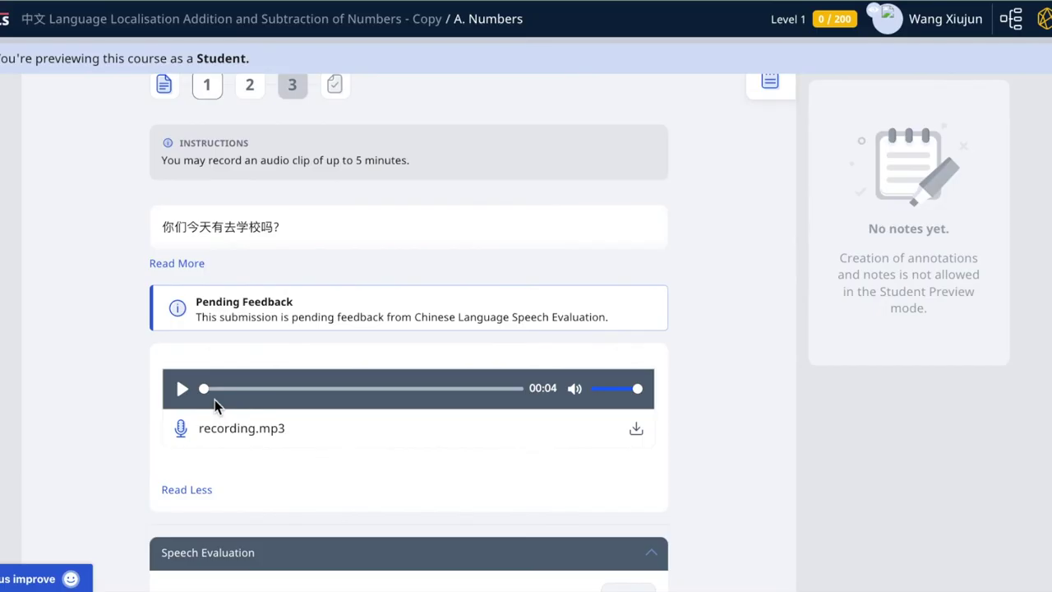
pyautogui.scroll(-1, 408, 315)
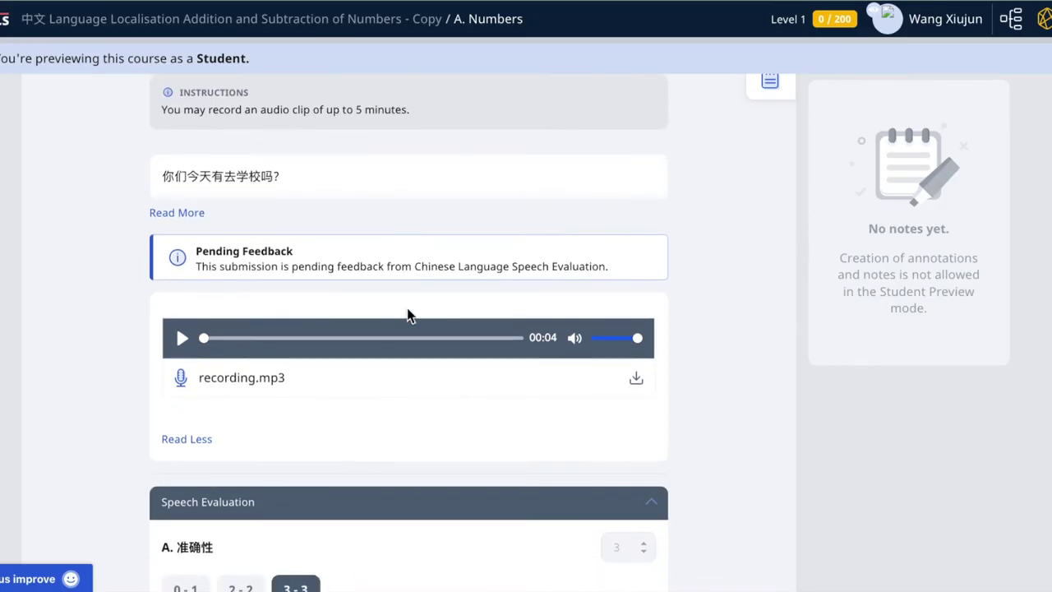
pyautogui.scroll(-8, 492, 356)
pyautogui.scroll(1, 492, 352)
pyautogui.scroll(-2, 492, 356)
pyautogui.click(405, 552)
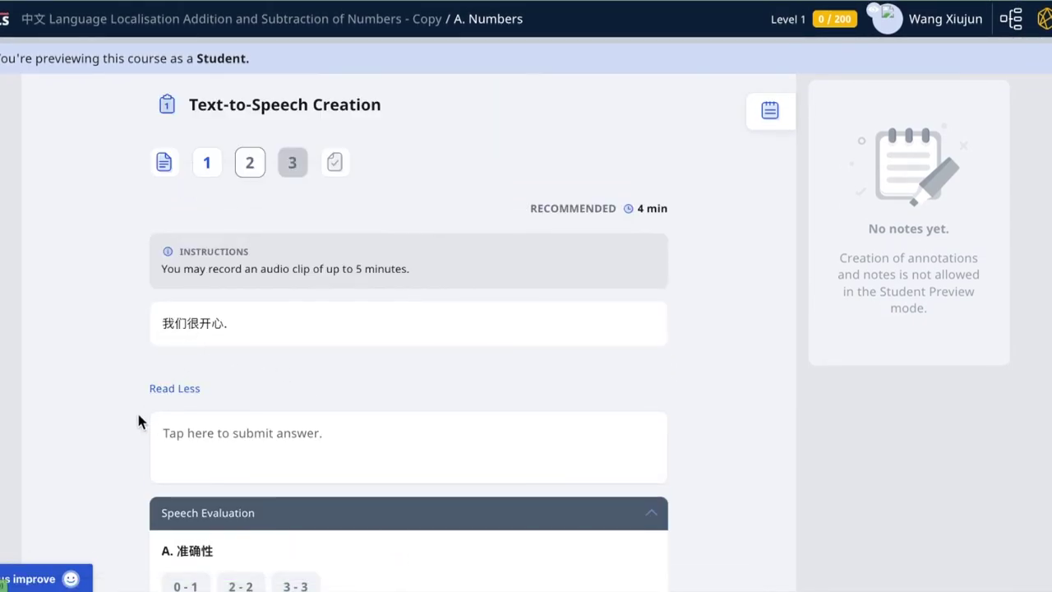
# - Look over the second question, 我们很开心., and its rubric, and record an audio answer of about 3 seconds
pyautogui.scroll(-2, 127, 393)
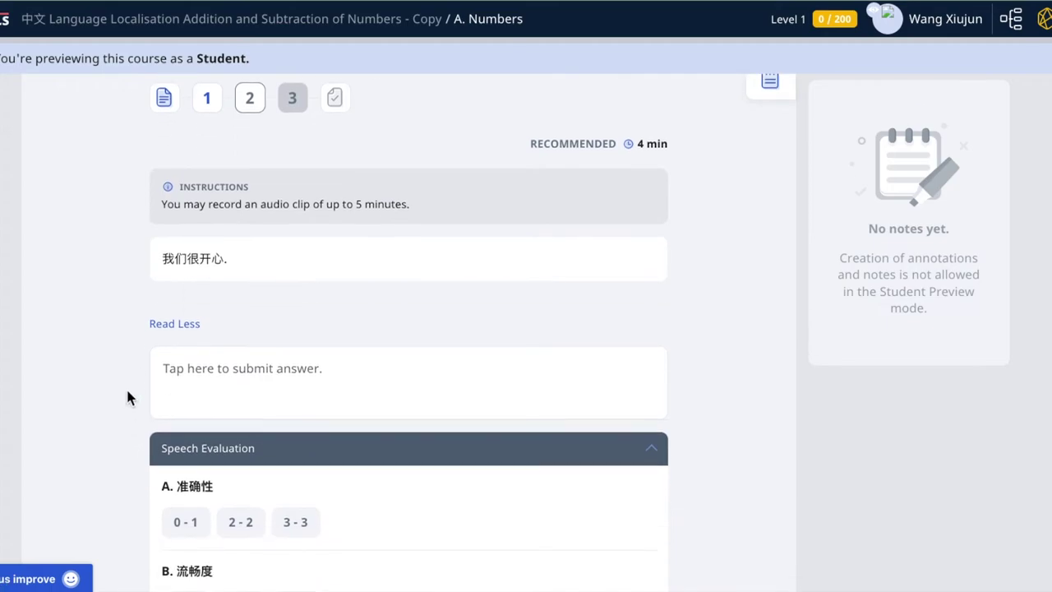
pyautogui.scroll(1, 128, 398)
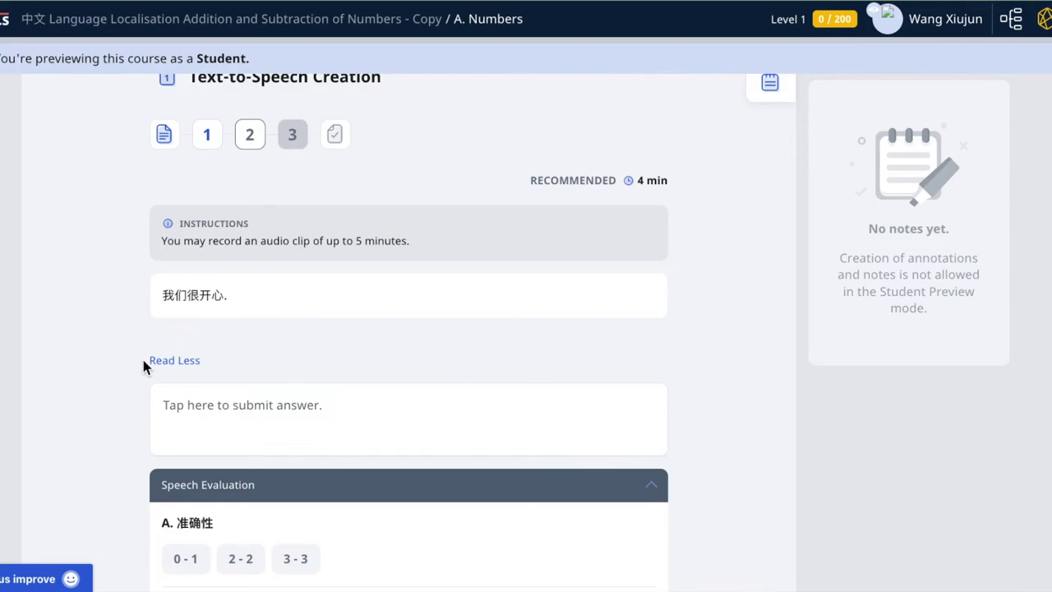
pyautogui.scroll(-2, 143, 361)
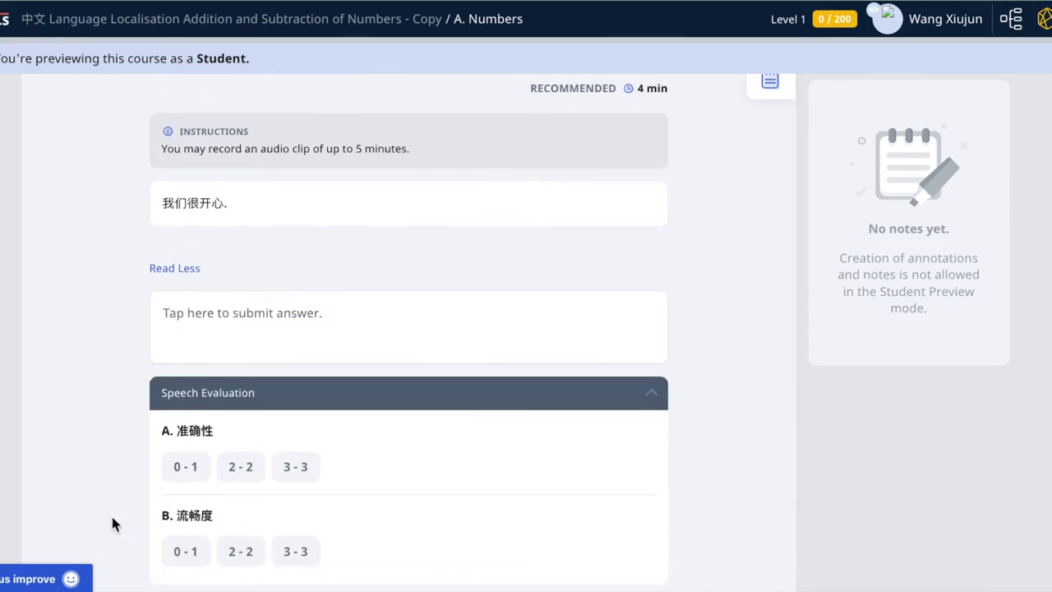
pyautogui.scroll(-4, 113, 521)
pyautogui.scroll(5, 113, 521)
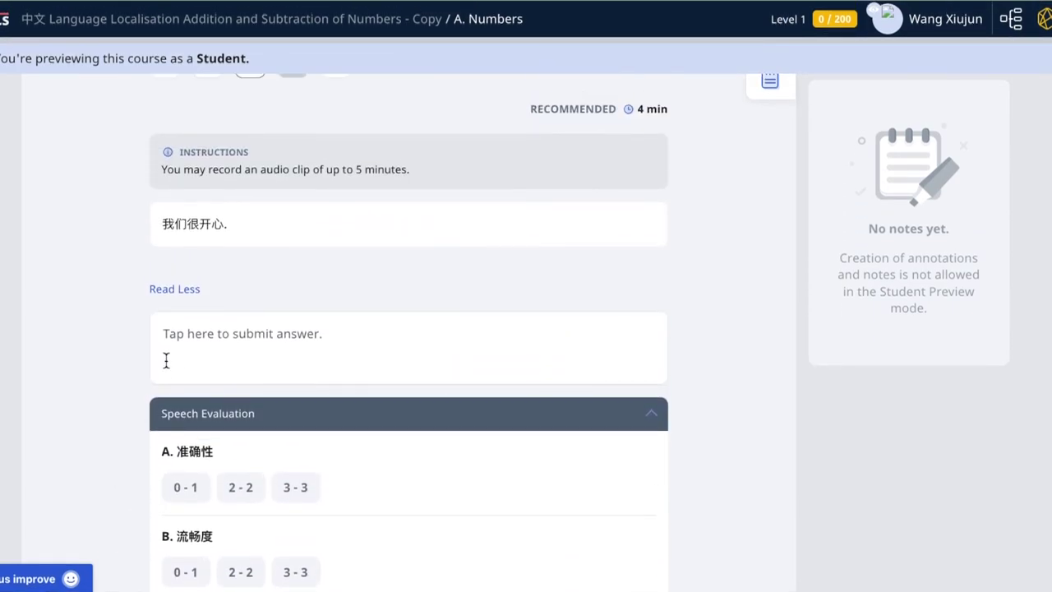
pyautogui.click(182, 348)
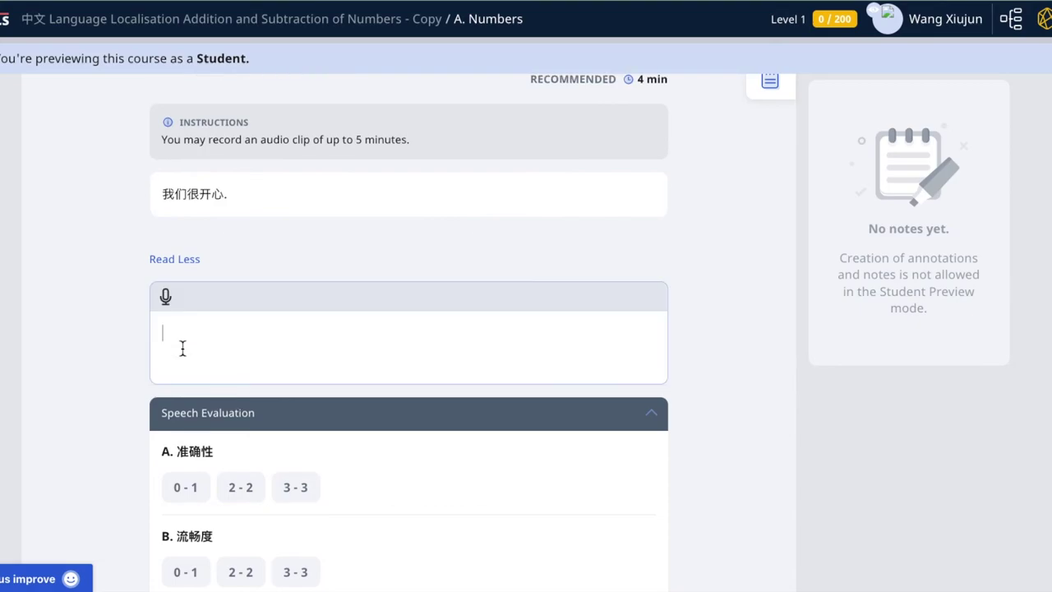
pyautogui.click(165, 298)
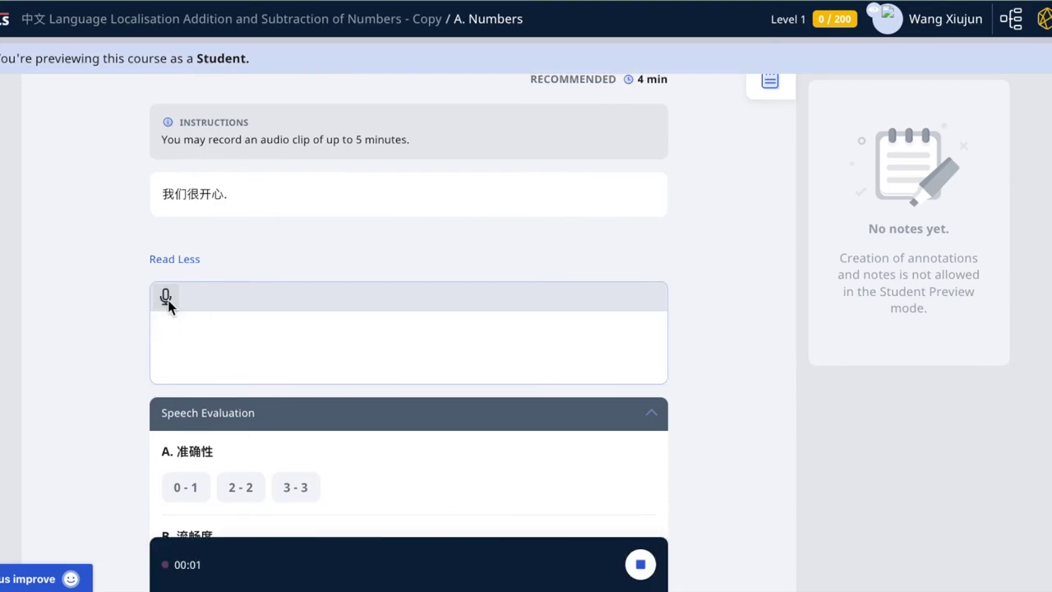
pyautogui.click(640, 563)
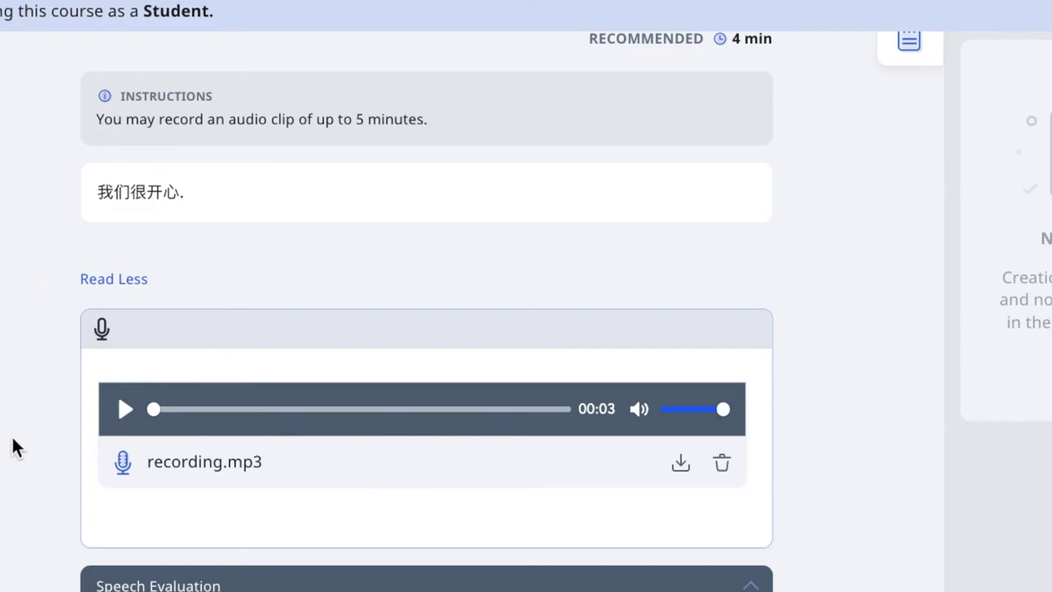
# - Submit the second question's recording for checking and review its speech evaluation marks for 准确性 and 流畅度
pyautogui.scroll(-5, 190, 518)
pyautogui.click(531, 580)
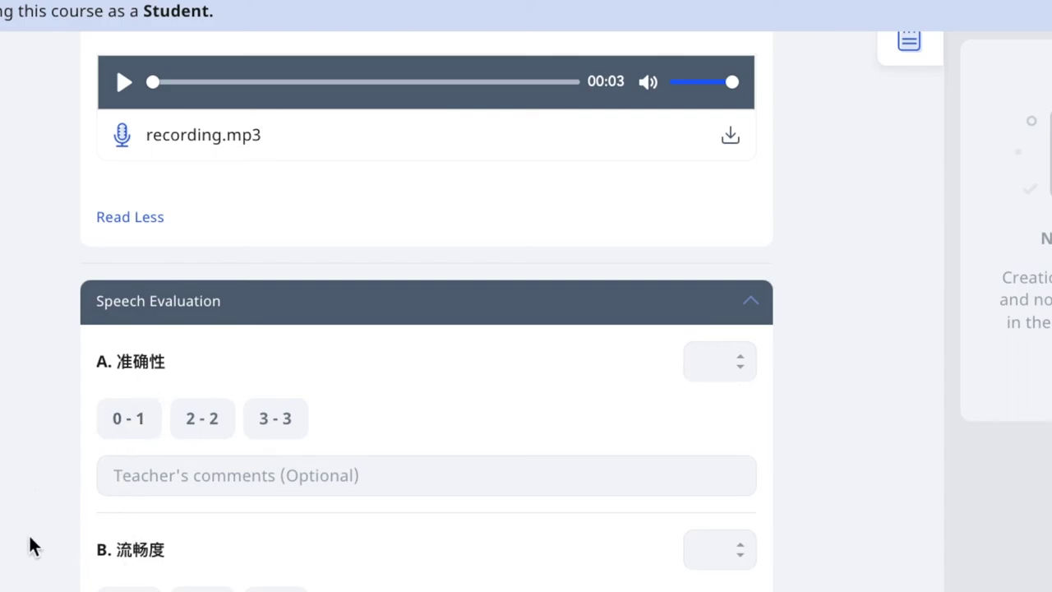
pyautogui.scroll(-3, 28, 542)
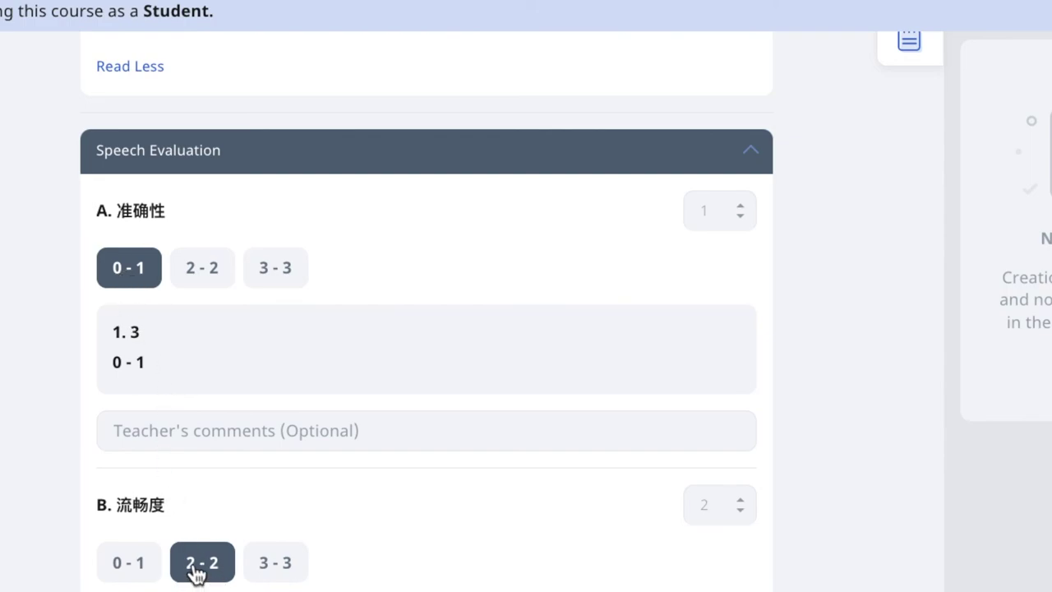
pyautogui.scroll(-3, 201, 582)
pyautogui.scroll(4, 199, 582)
pyautogui.scroll(5, 197, 582)
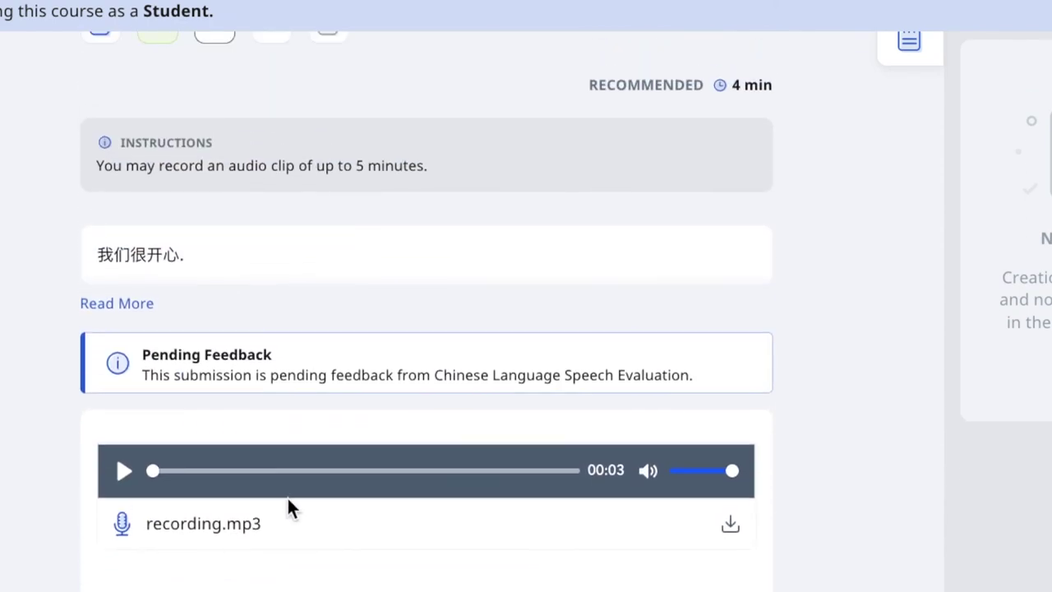
pyautogui.scroll(2, 43, 499)
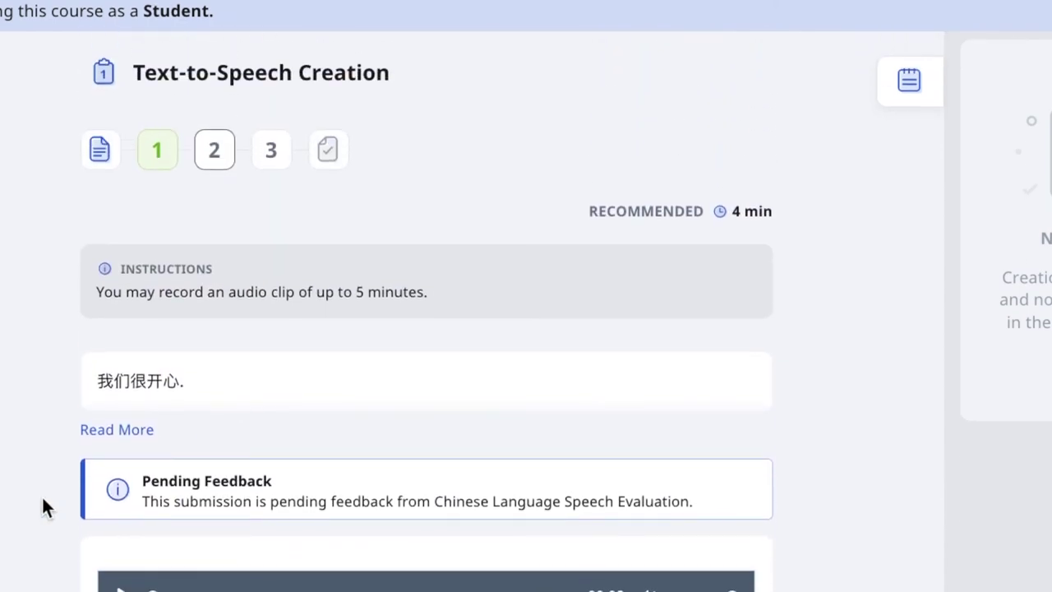